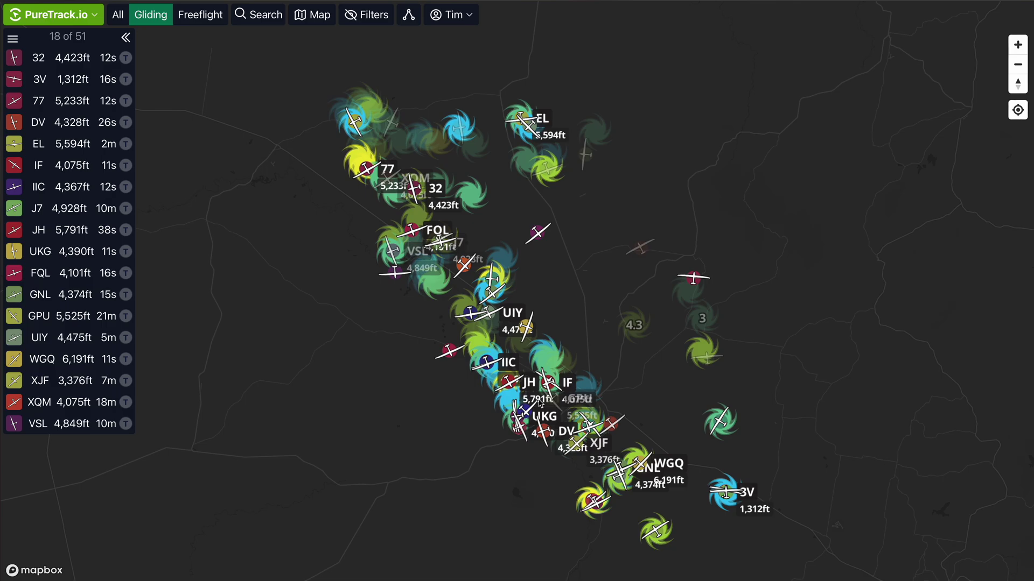
Step: Turn the Thermal Climbs map overlay off and back on
left_click_drag(450, 398, 400, 364)
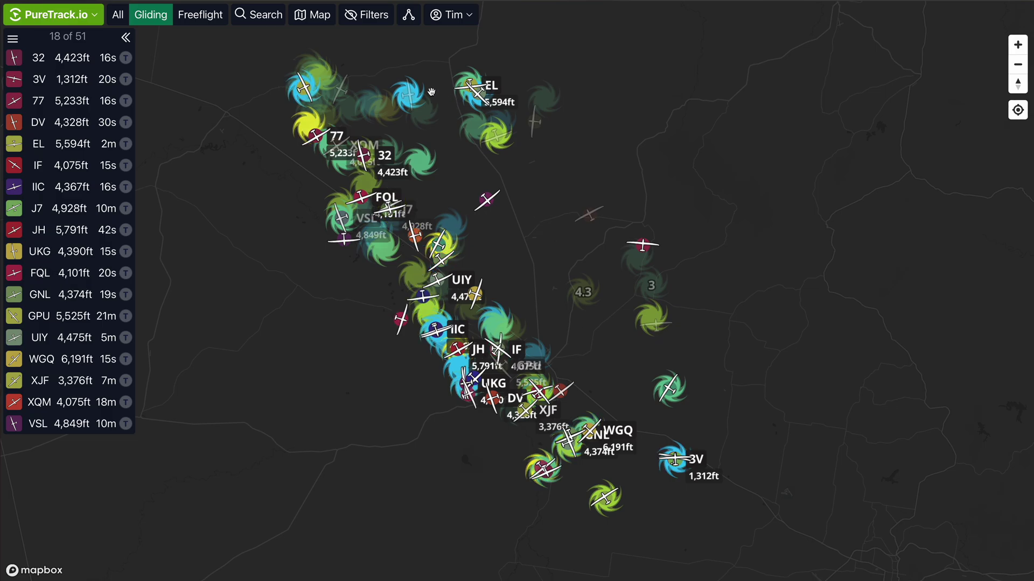
left_click(319, 16)
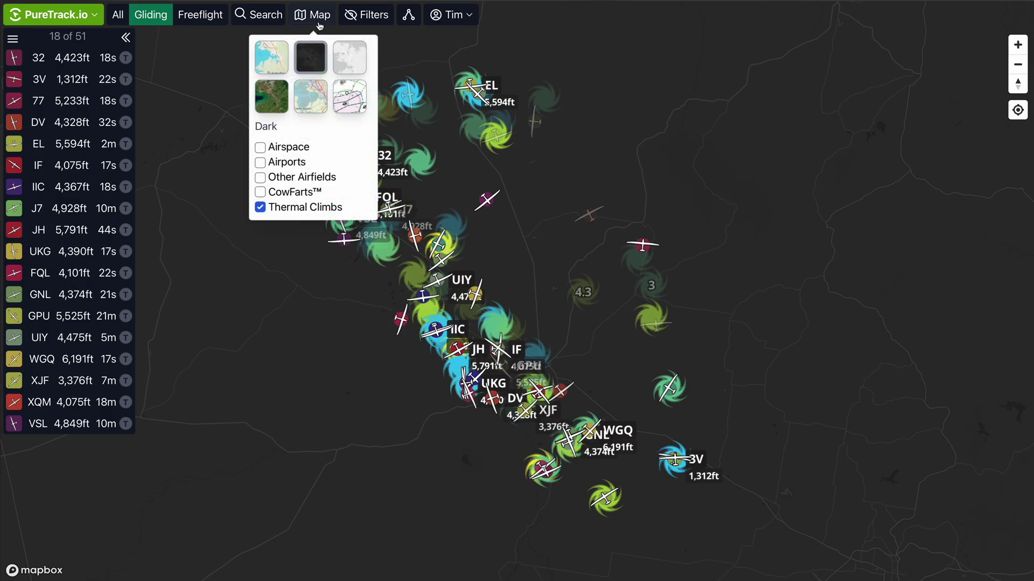
left_click(305, 208)
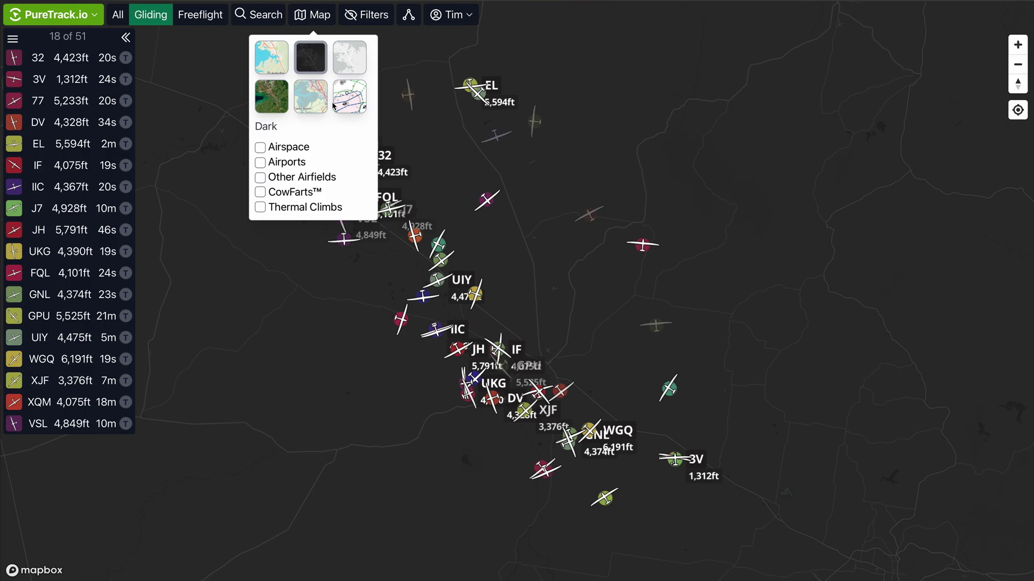
left_click(299, 210)
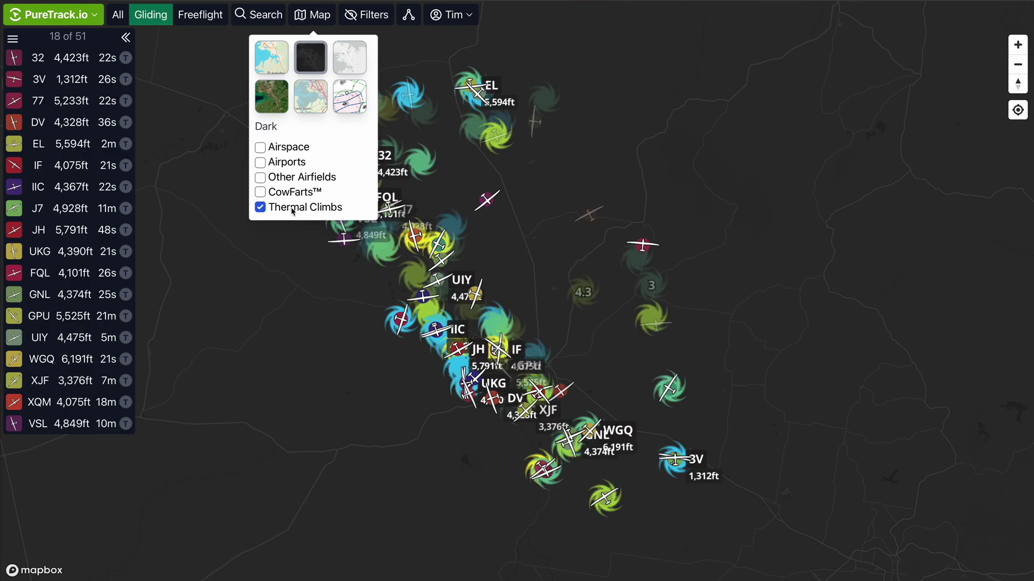
left_click(301, 295)
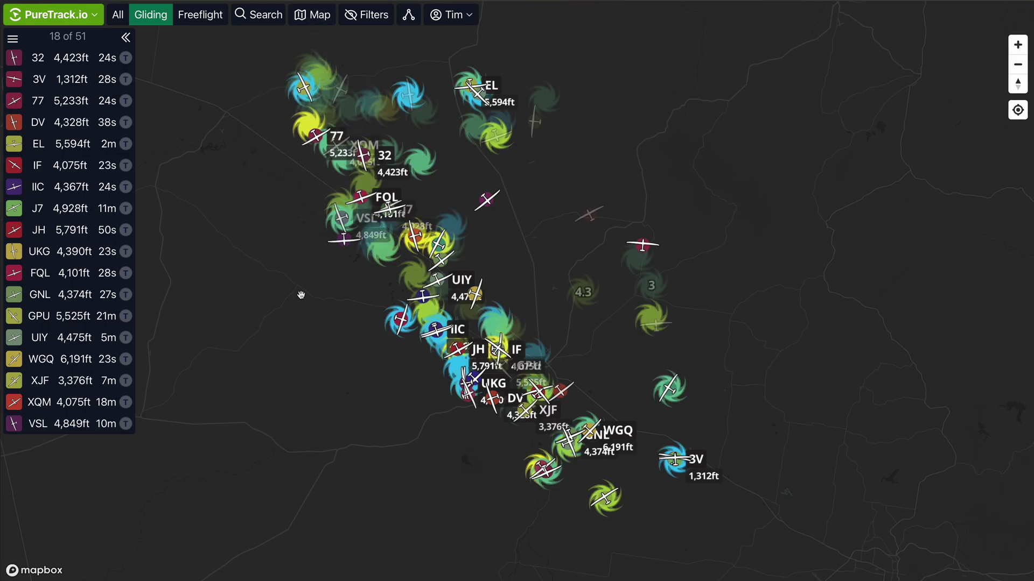
Step: Try Meters per Second as the vertical unit in the settings and close them
scroll(502, 334, "up", 4)
left_click_drag(502, 333, 522, 262)
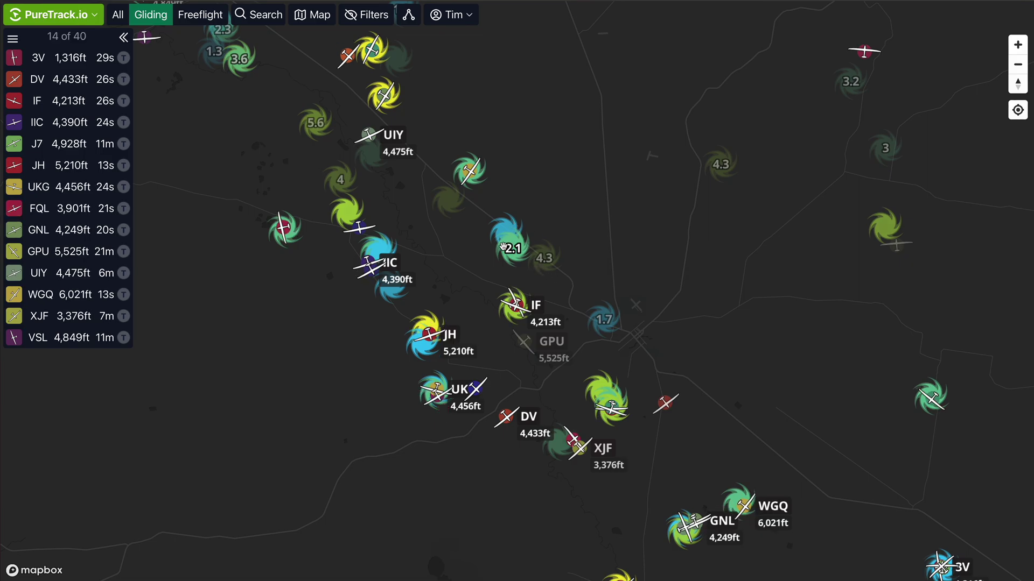
scroll(513, 248, "up", 3)
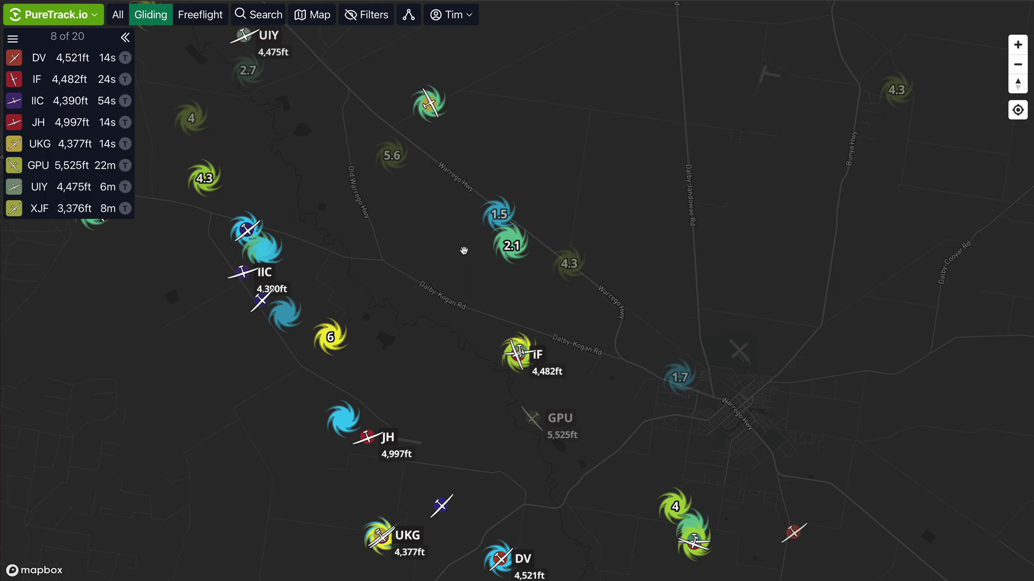
scroll(464, 250, "down", 2)
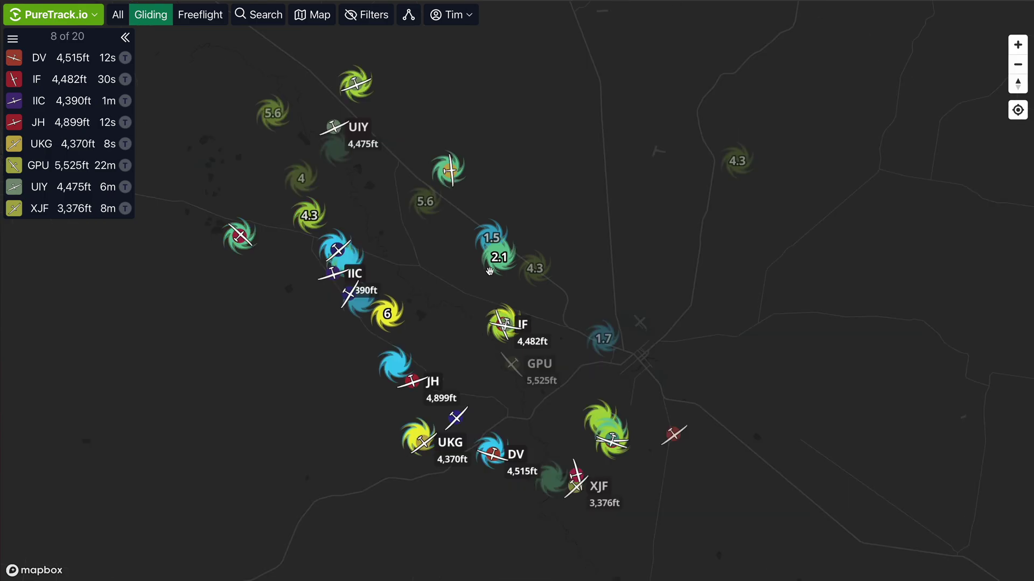
scroll(502, 267, "up", 2)
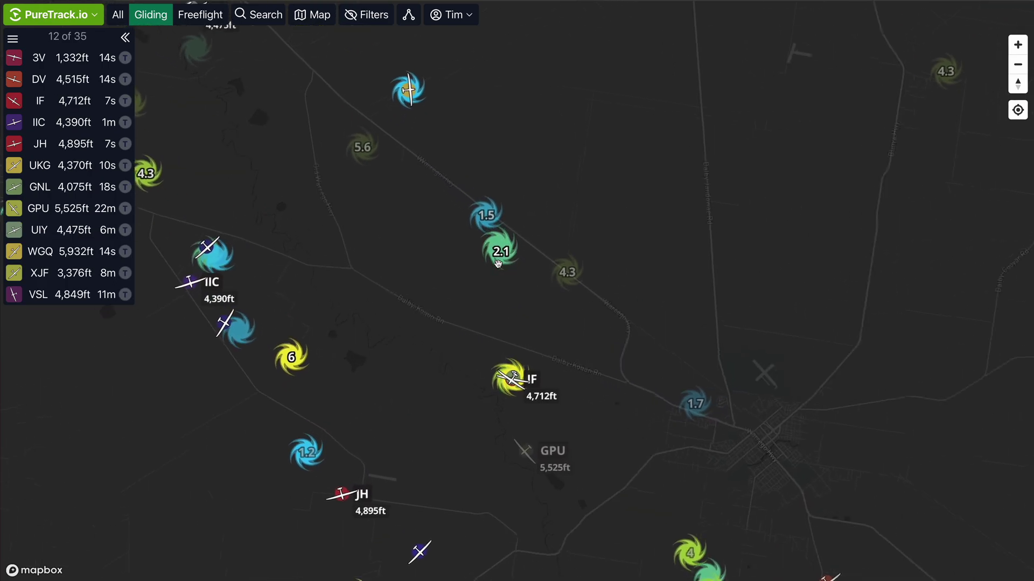
left_click(54, 14)
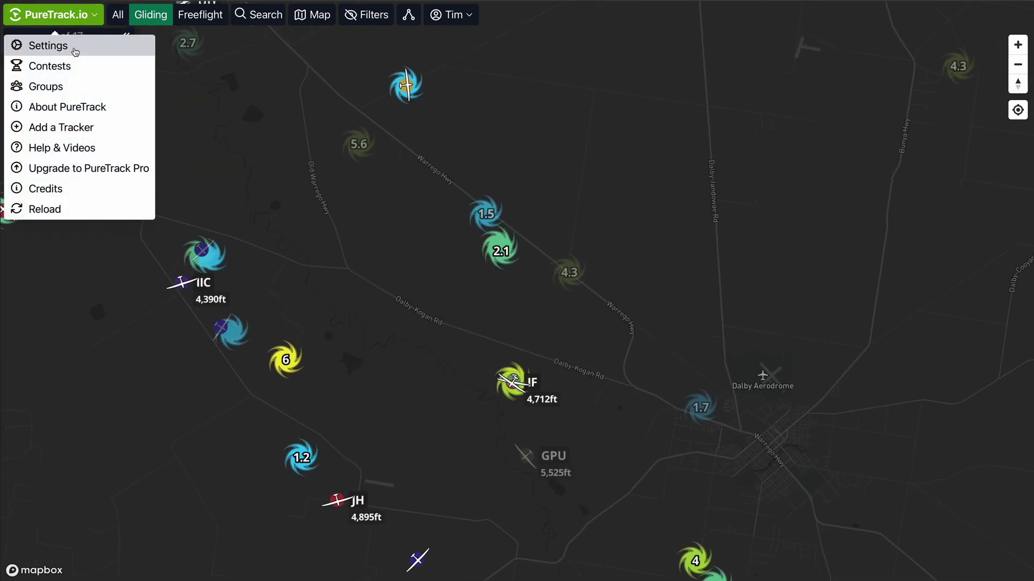
left_click(70, 46)
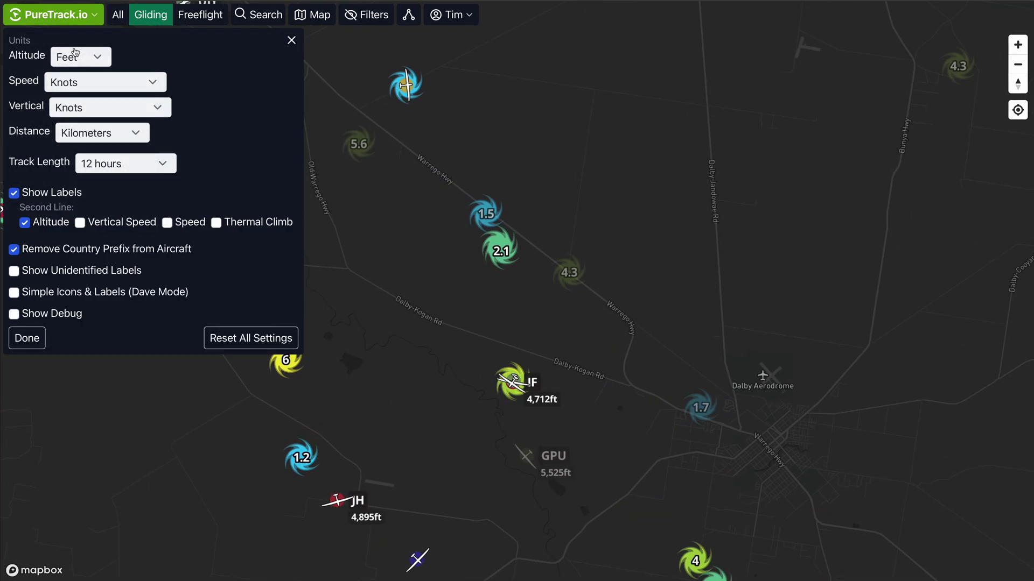
left_click(102, 110)
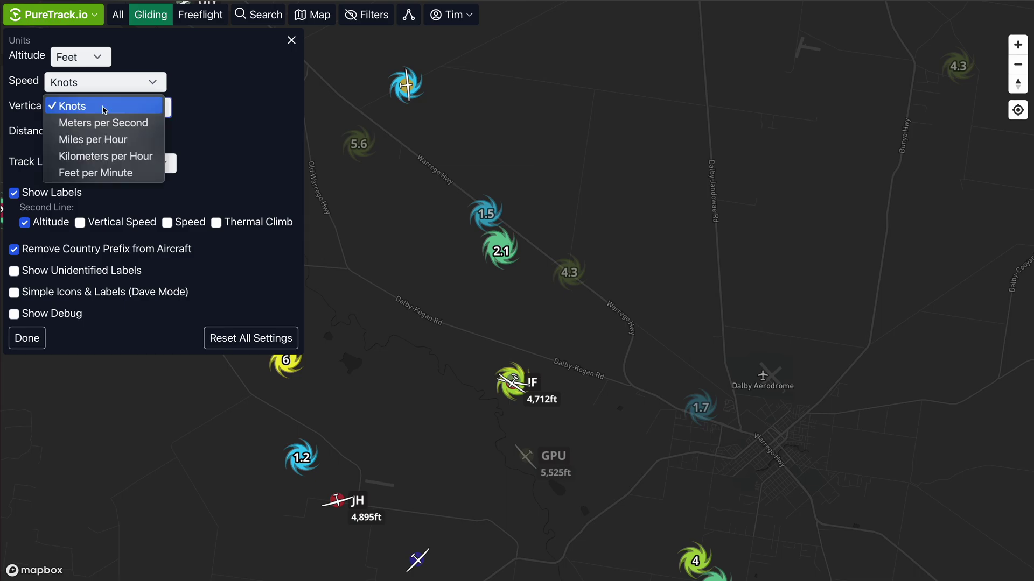
left_click(133, 130)
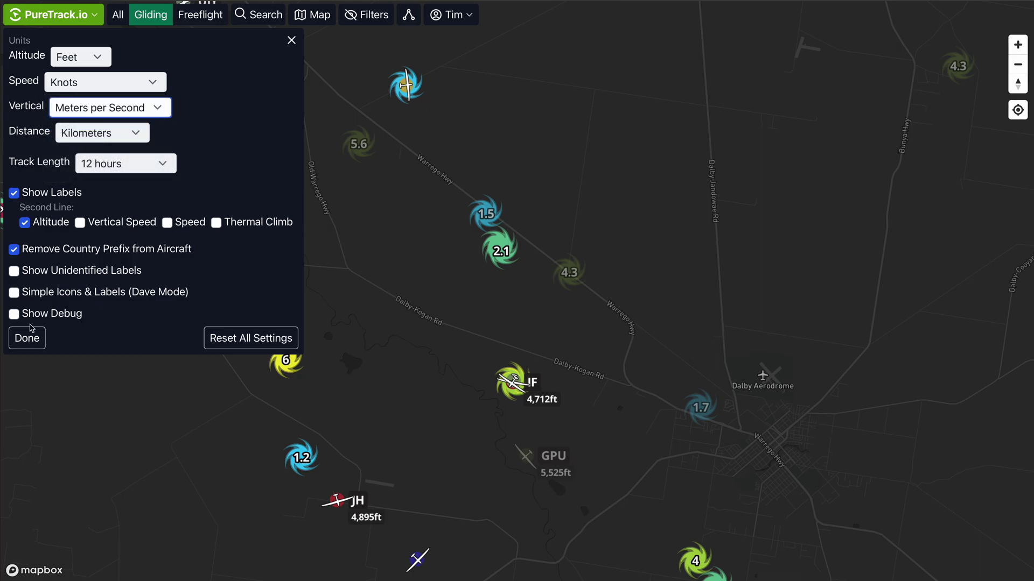
left_click(30, 337)
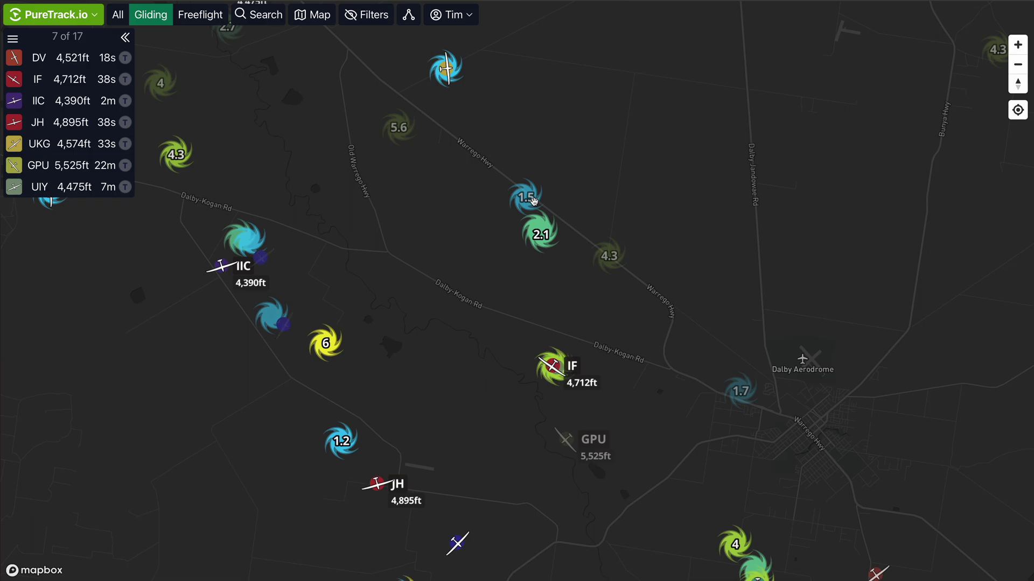
Step: Switch the base map from the Dark style to the light grey style
left_click(302, 16)
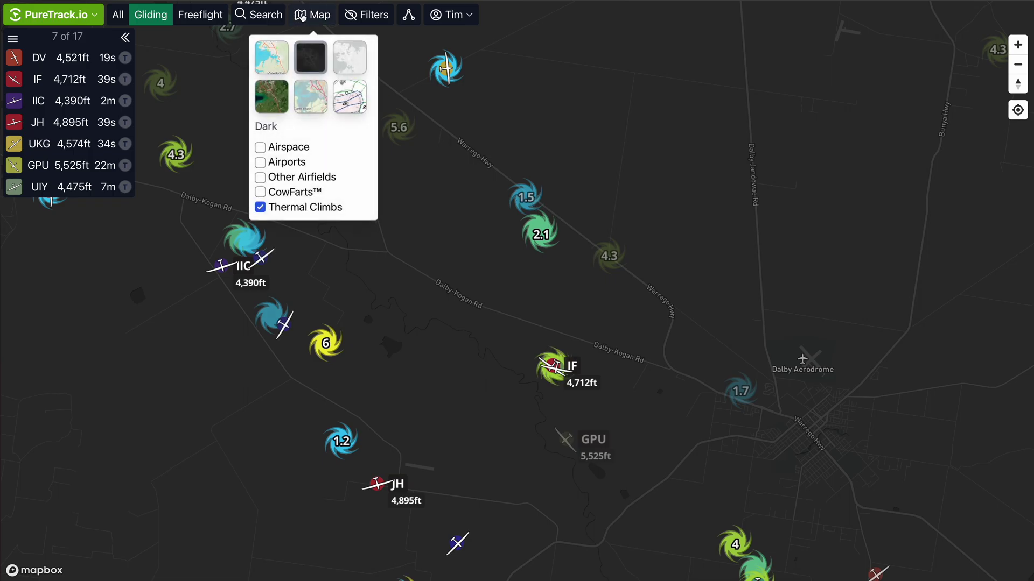
left_click(350, 58)
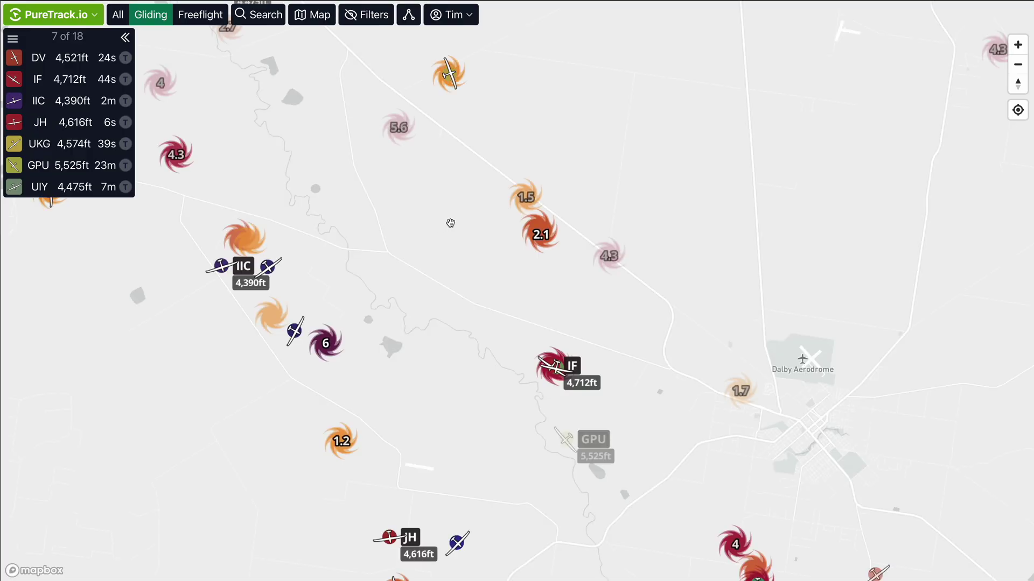
Step: Examine the thermal climb icons around the gliders near Dalby, comparing their colours, fading and climb values at close and wide zoom
left_click_drag(531, 297, 589, 286)
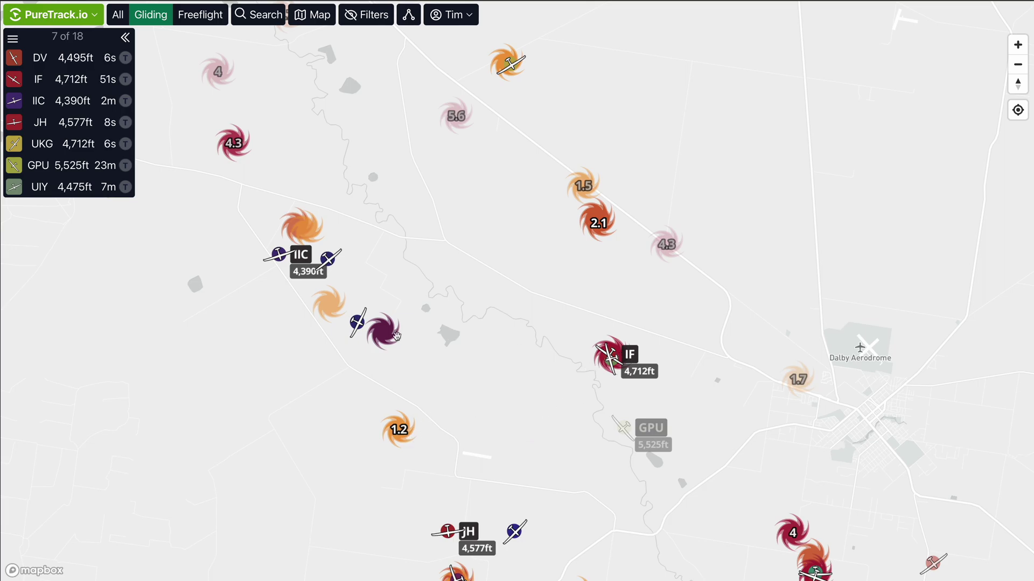
scroll(381, 345, "up", 5)
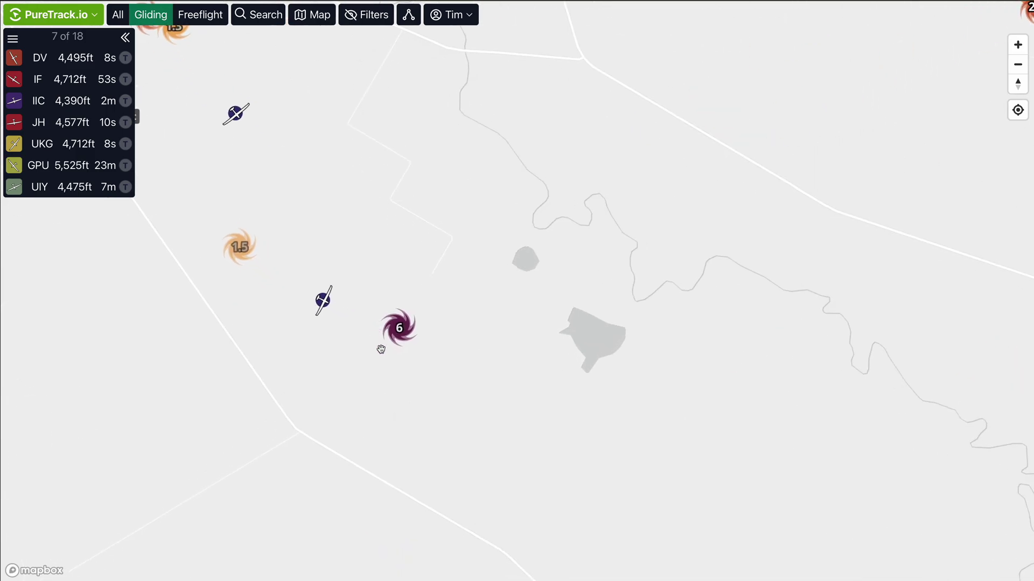
left_click_drag(380, 349, 444, 367)
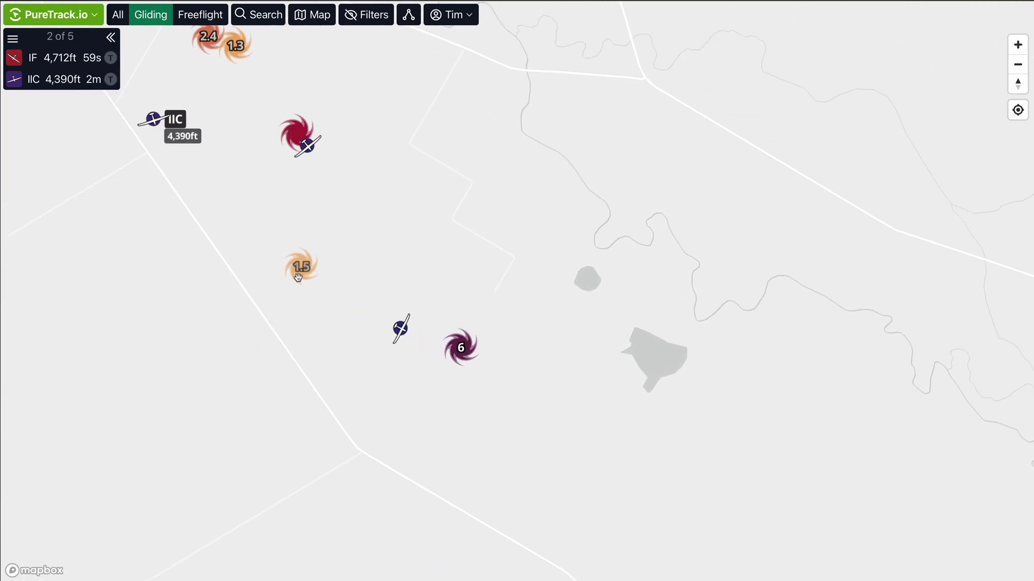
scroll(570, 355, "down", 5)
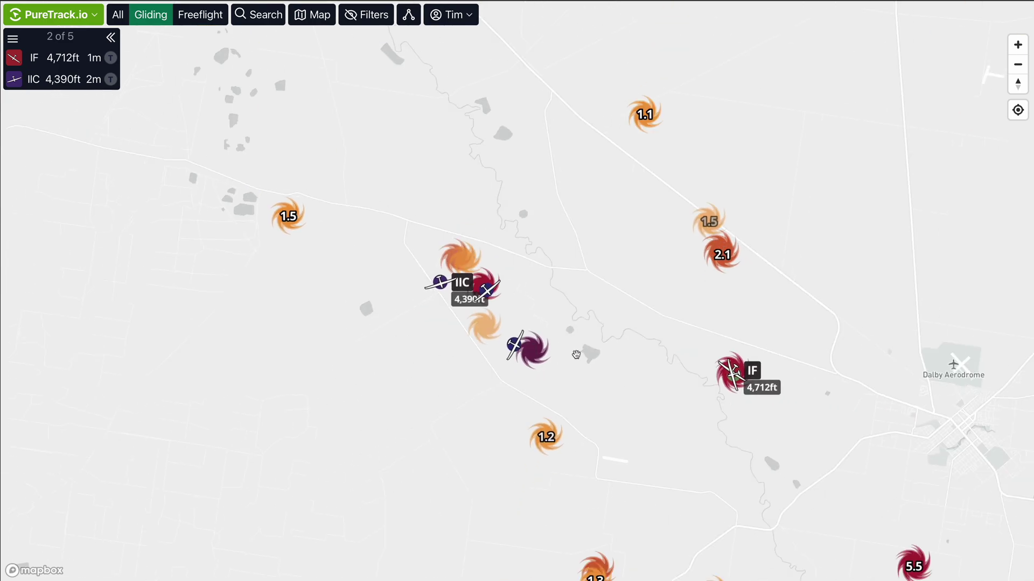
left_click_drag(638, 380, 554, 362)
scroll(554, 360, "down", 3)
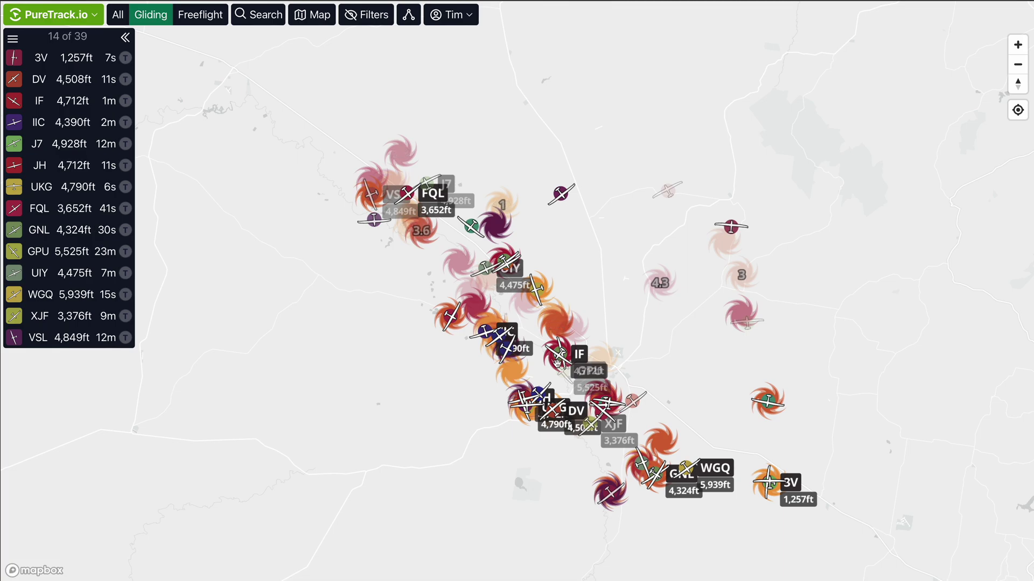
left_click_drag(613, 249, 623, 280)
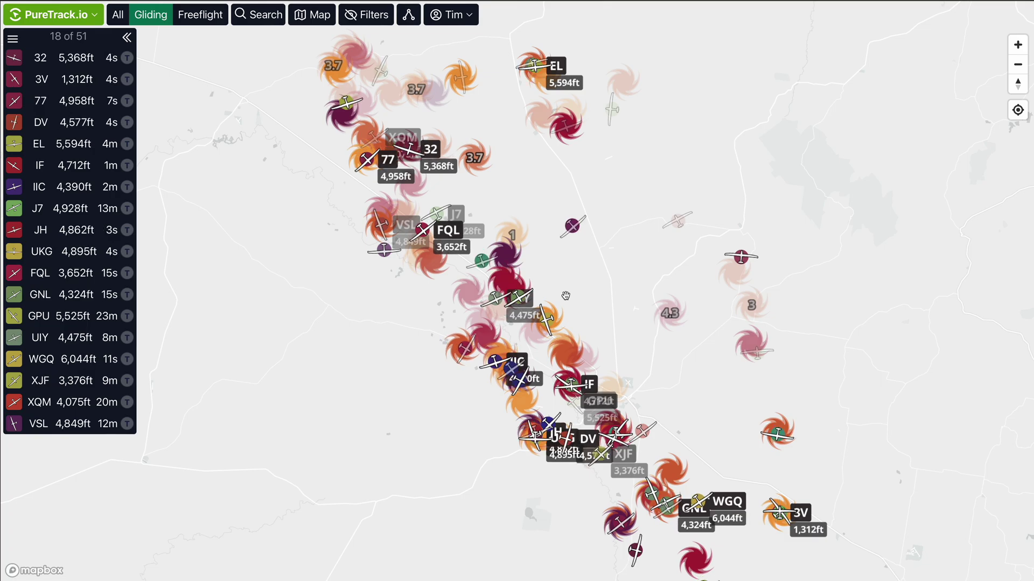
scroll(632, 388, "up", 5)
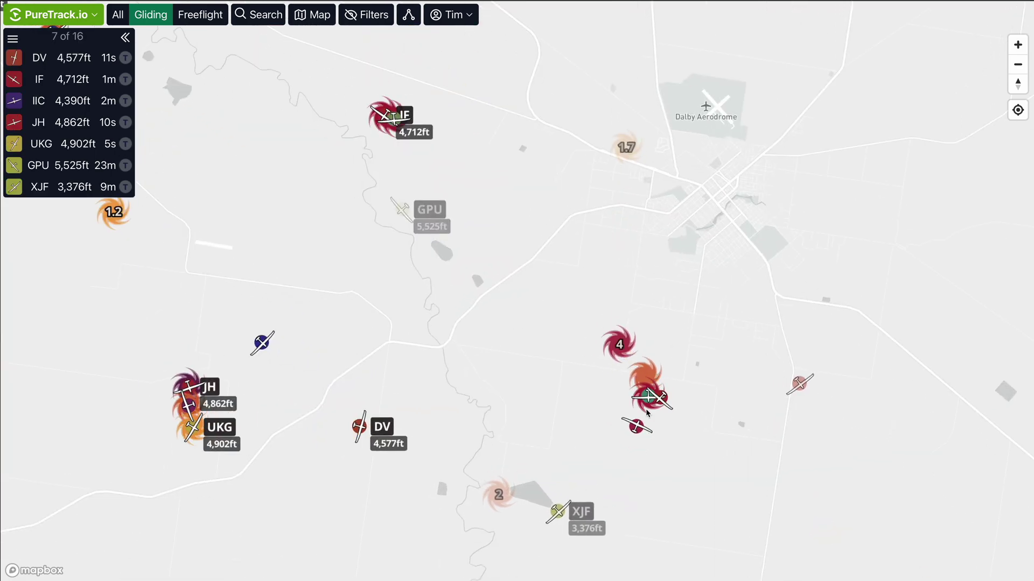
left_click_drag(645, 409, 587, 380)
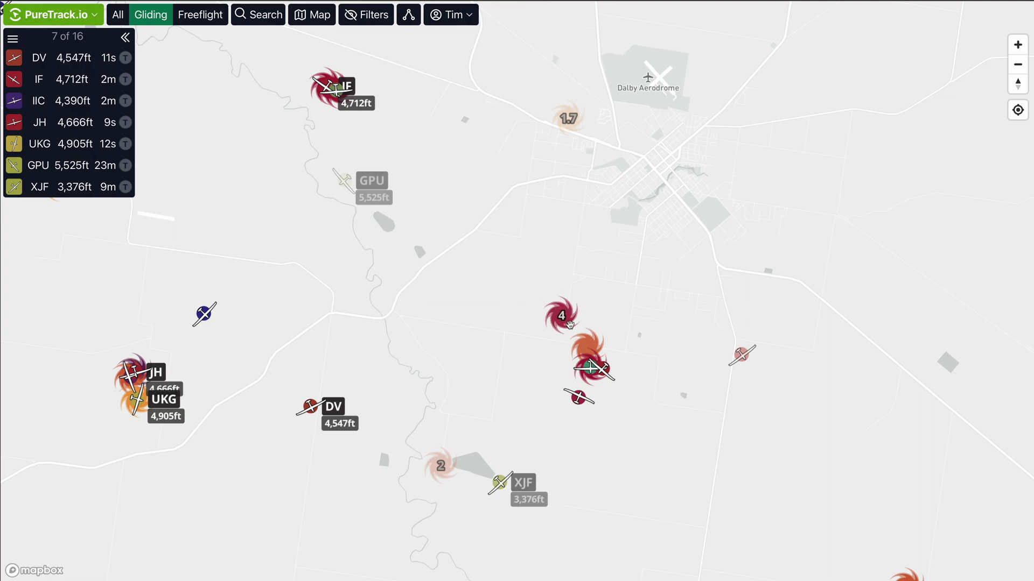
scroll(123, 388, "up", 3)
left_click_drag(123, 389, 473, 395)
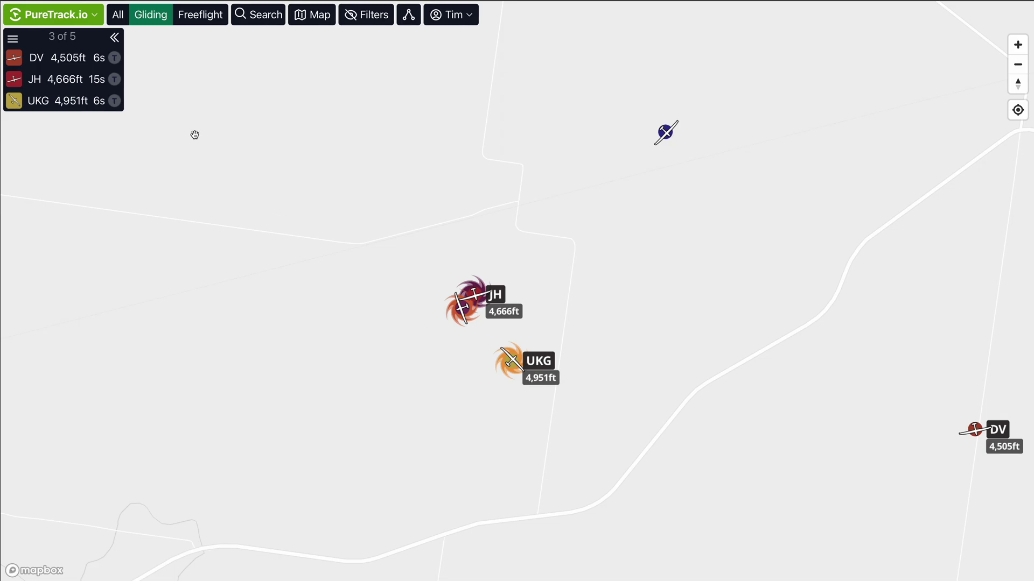
Step: Try Vertical Speed on the second line of the aircraft labels and replace it with Thermal Climb, keeping Altitude
left_click(65, 19)
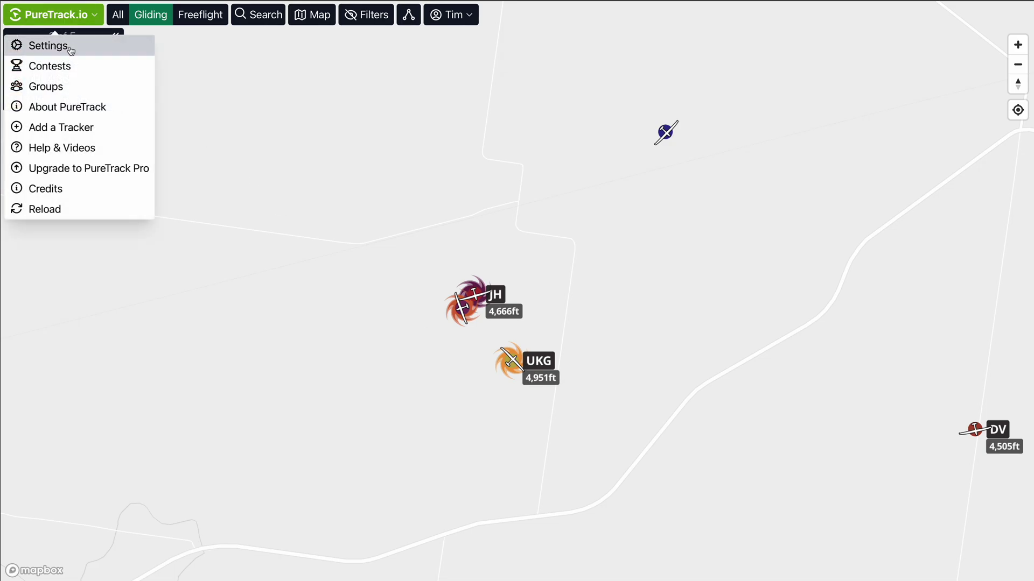
left_click(70, 51)
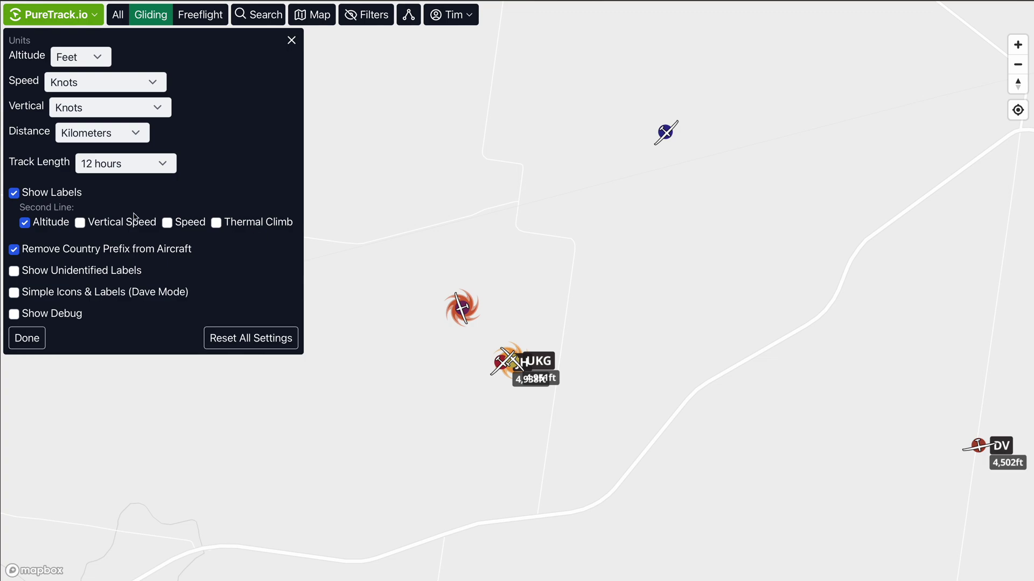
left_click(122, 224)
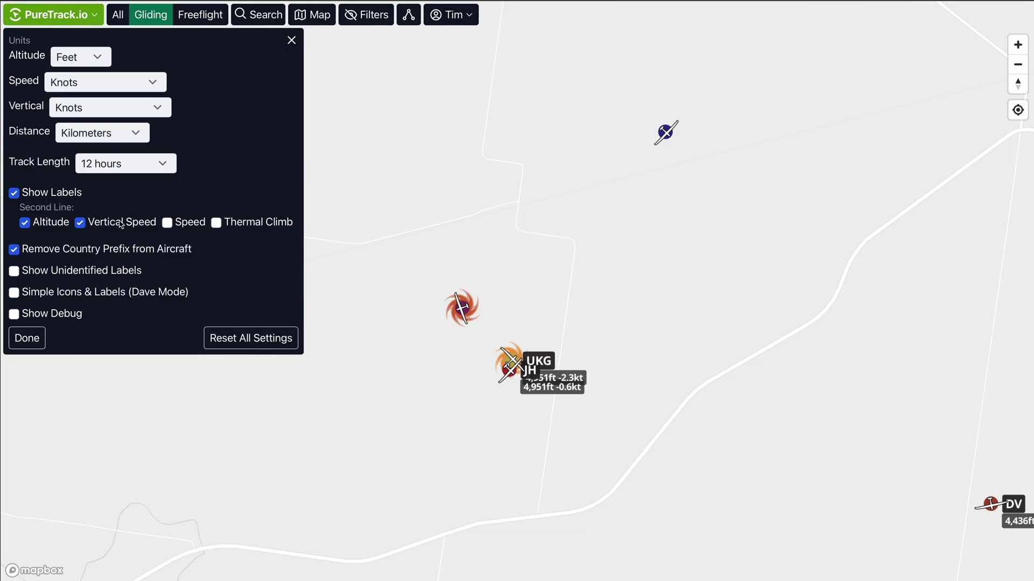
left_click(121, 225)
left_click(251, 224)
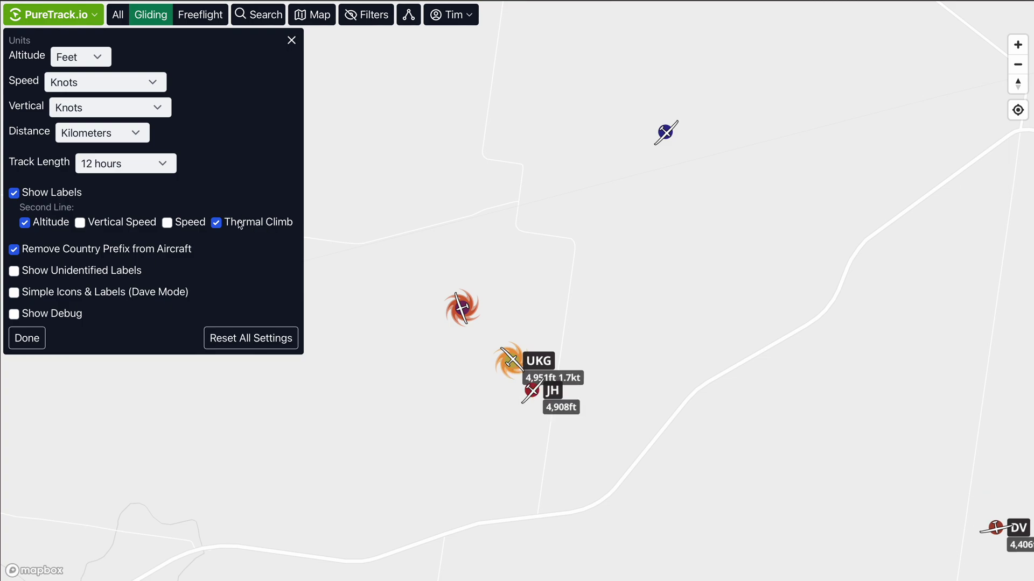
Step: Turn on labels for unidentified aircraft
scroll(516, 365, "up", 3)
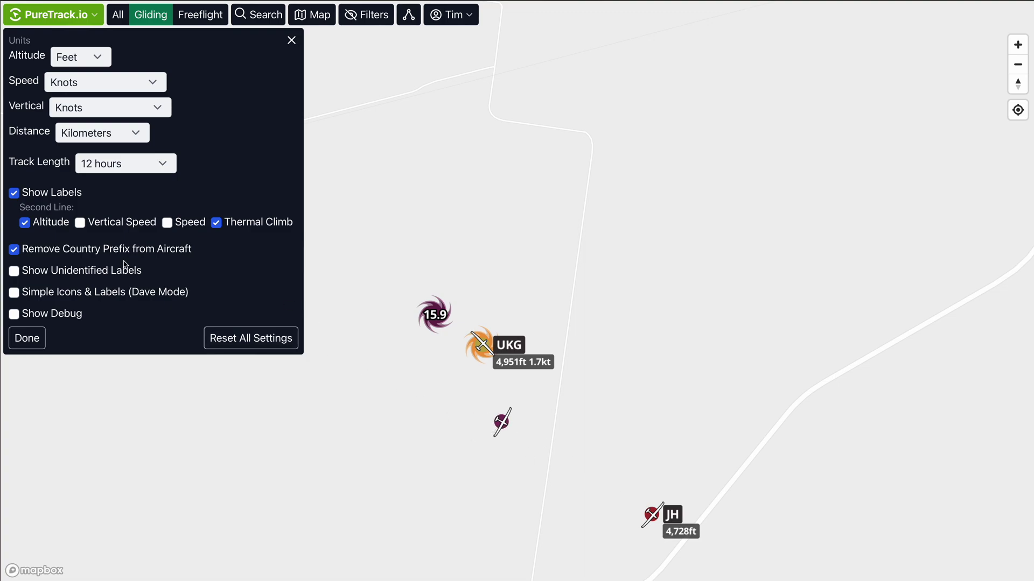
left_click(69, 273)
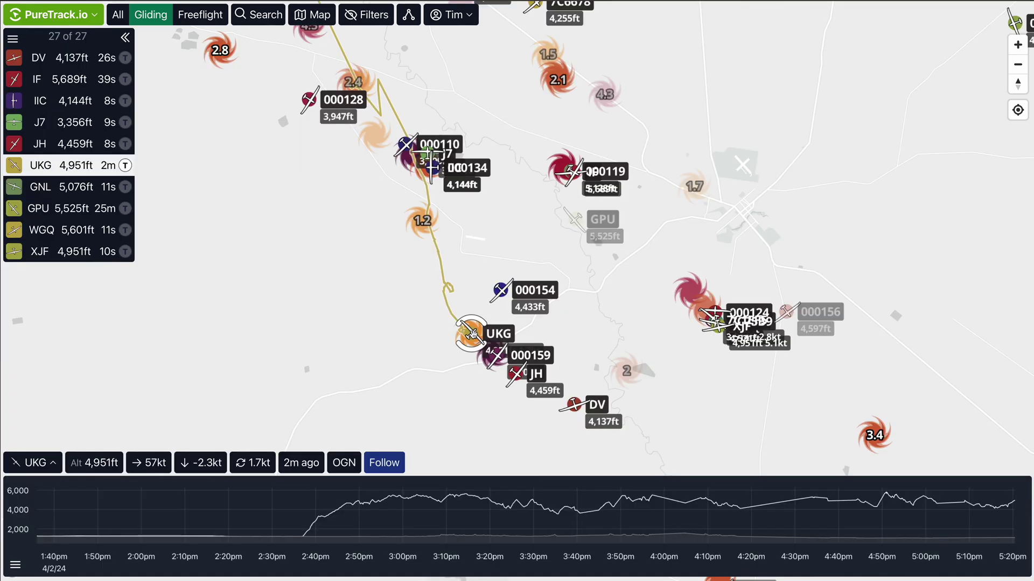
Step: Select the thermal at glider UKG and the 2.1 thermal to show their gliders' tracks, and inspect the second track around its climb
left_click(471, 335)
left_click(470, 332)
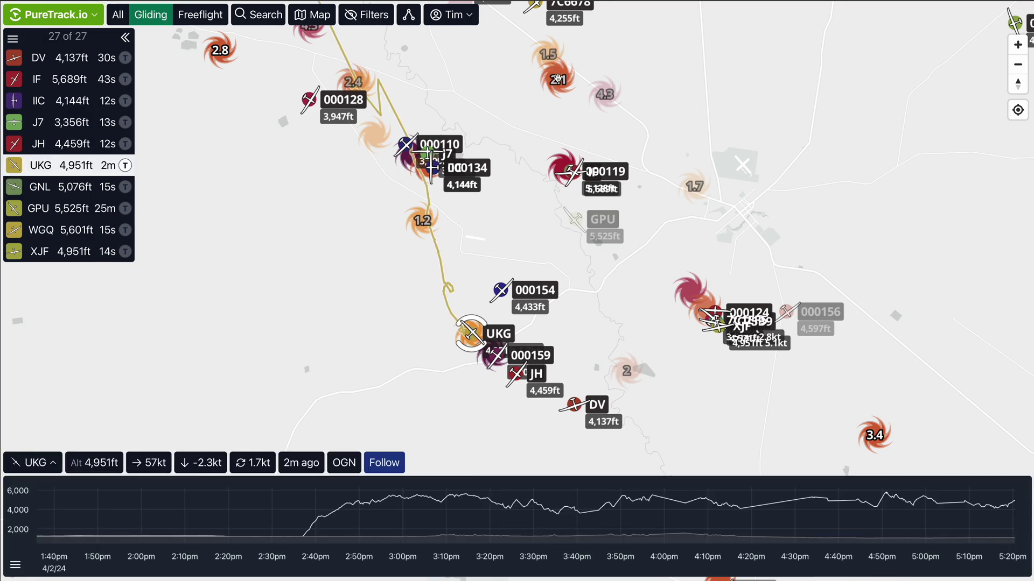
left_click(557, 79)
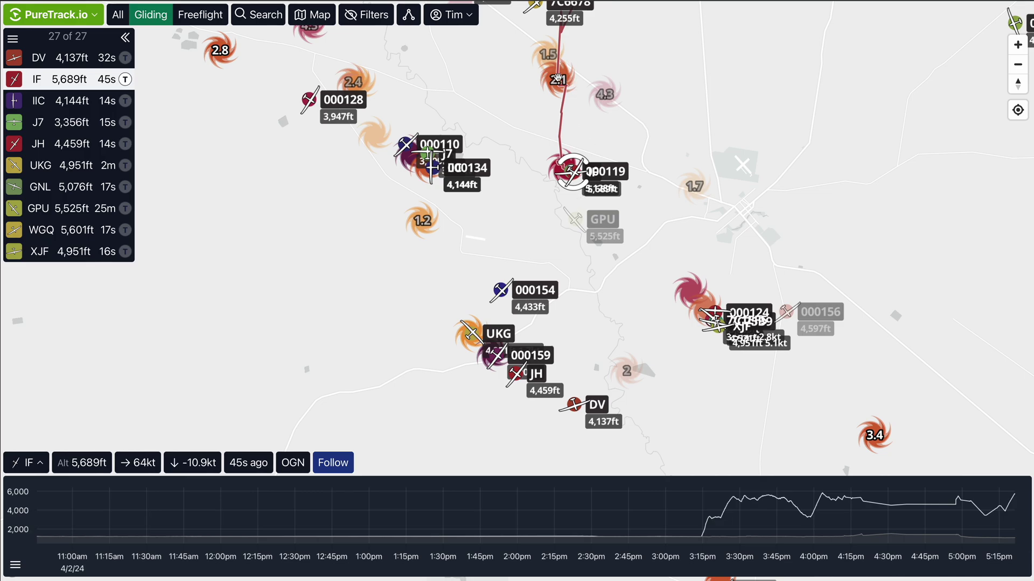
scroll(554, 108, "up", 5)
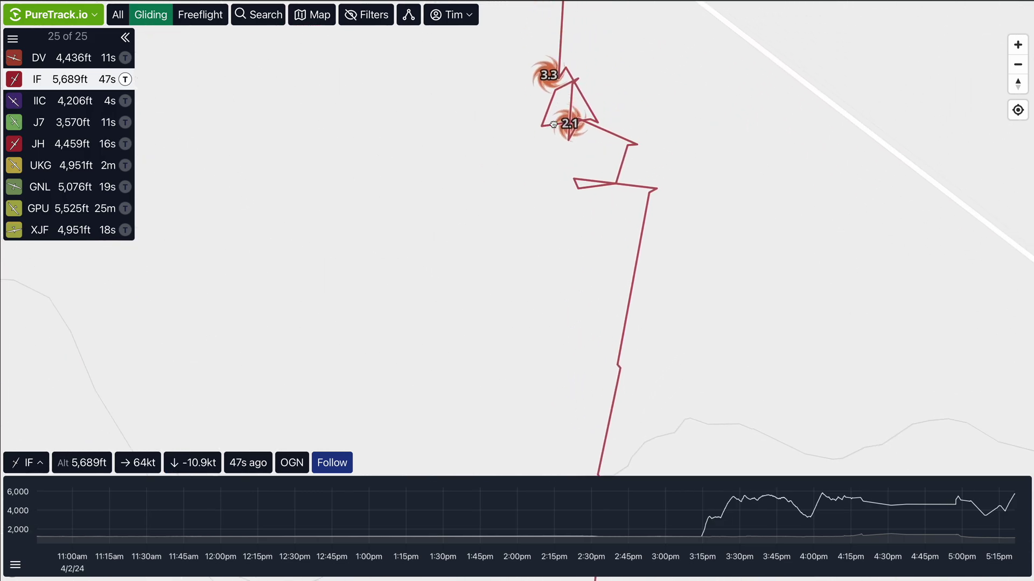
left_click_drag(554, 124, 547, 169)
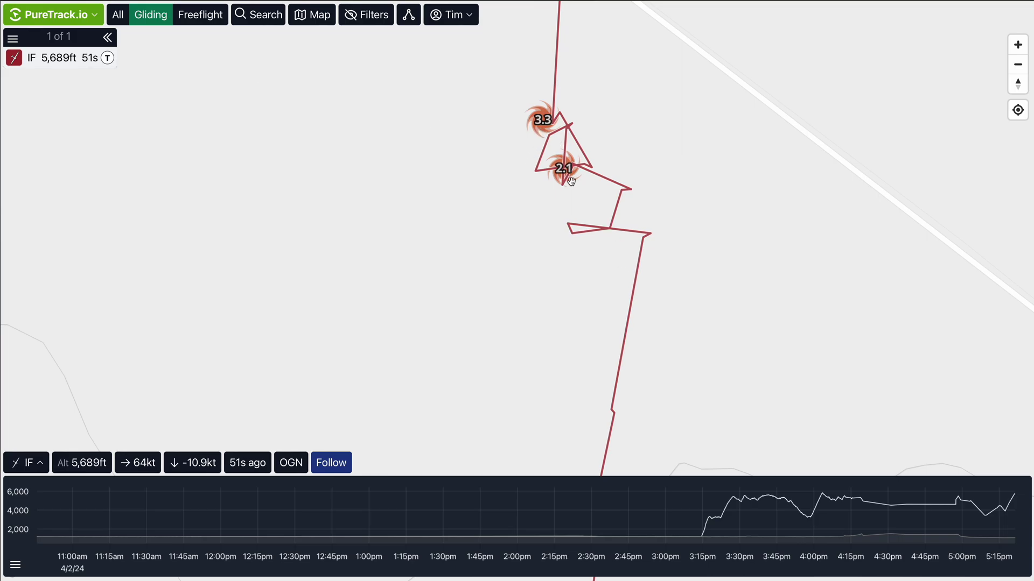
Step: Select the 3.3 thermal and the neighbouring 2.1 thermal in turn to compare the tracks of their gliders, and clear the track selection
scroll(549, 163, "down", 3)
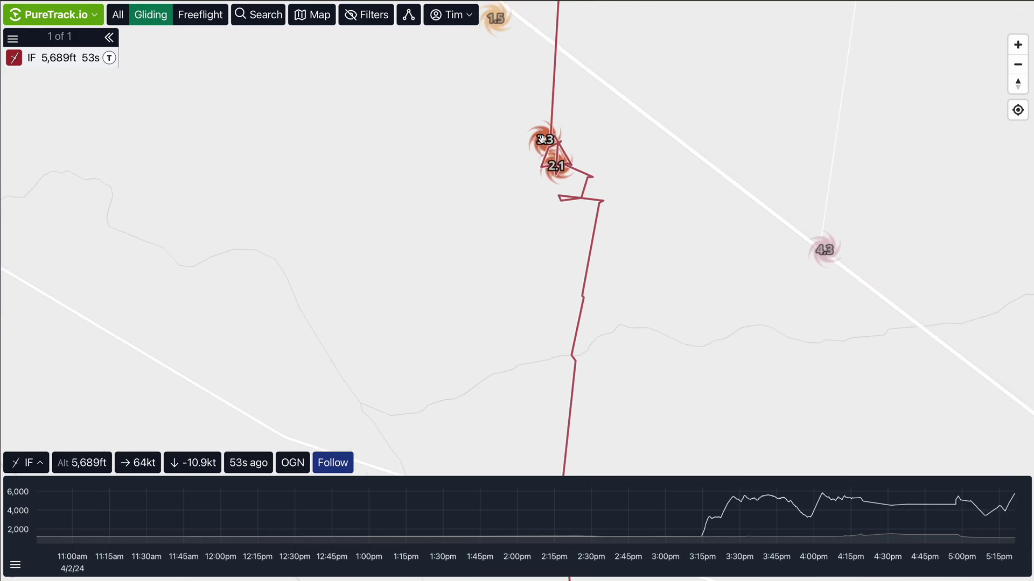
left_click(543, 140)
scroll(482, 227, "down", 5)
left_click_drag(480, 266, 525, 243)
scroll(531, 160, "up", 5)
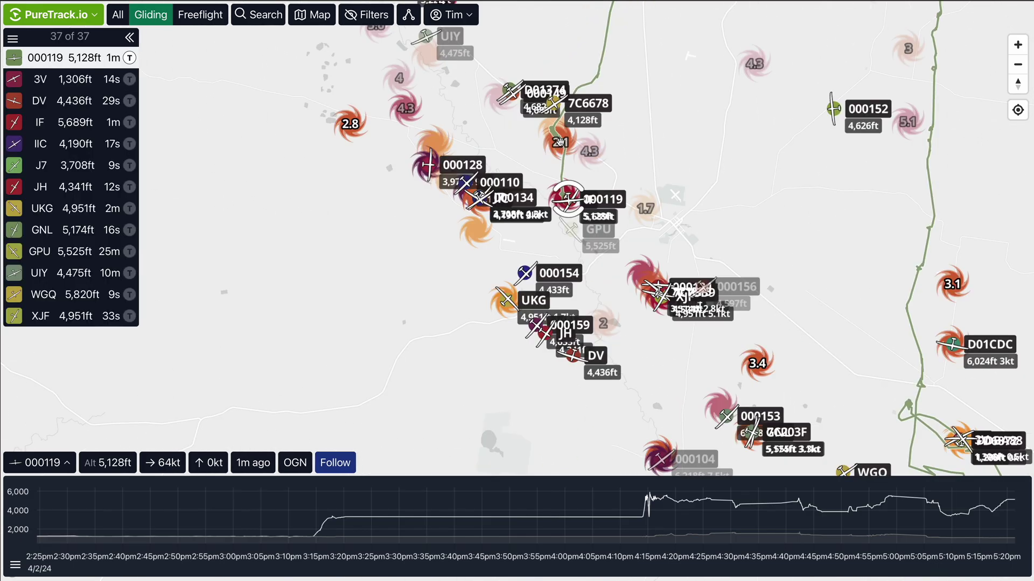
left_click(560, 142)
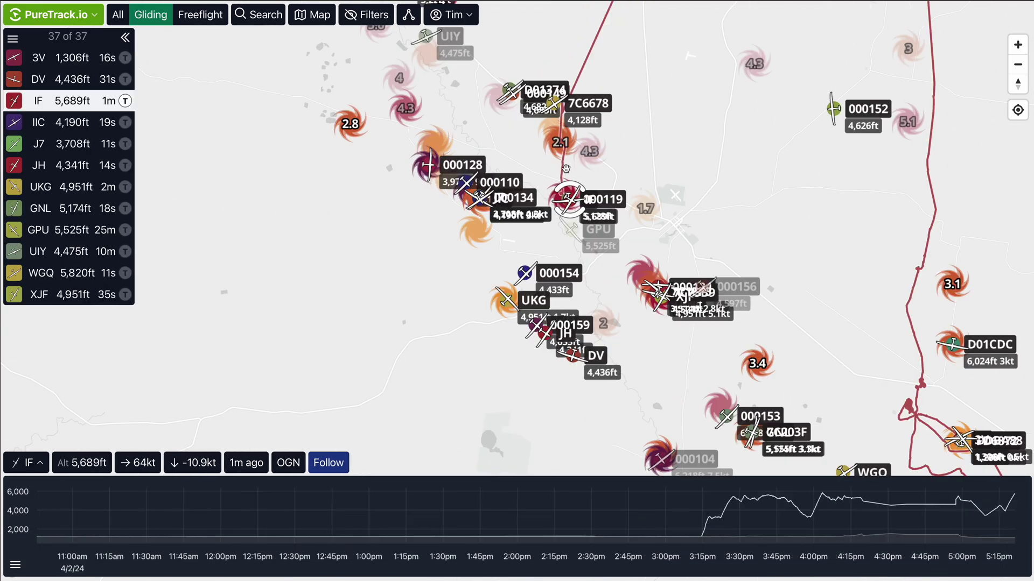
left_click(560, 141)
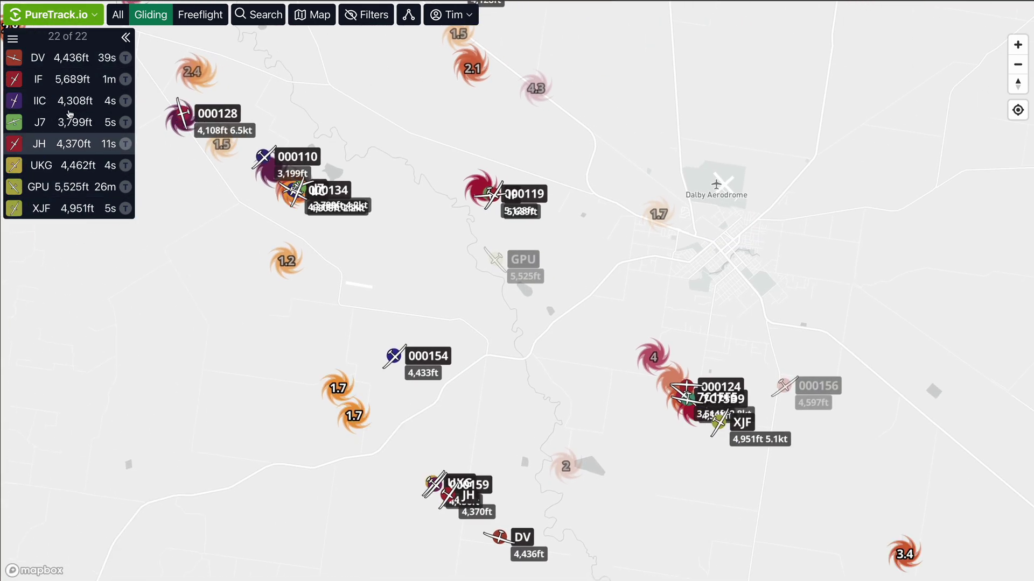
Step: Turn on the thermal climb rate in the aircraft list
left_click(13, 40)
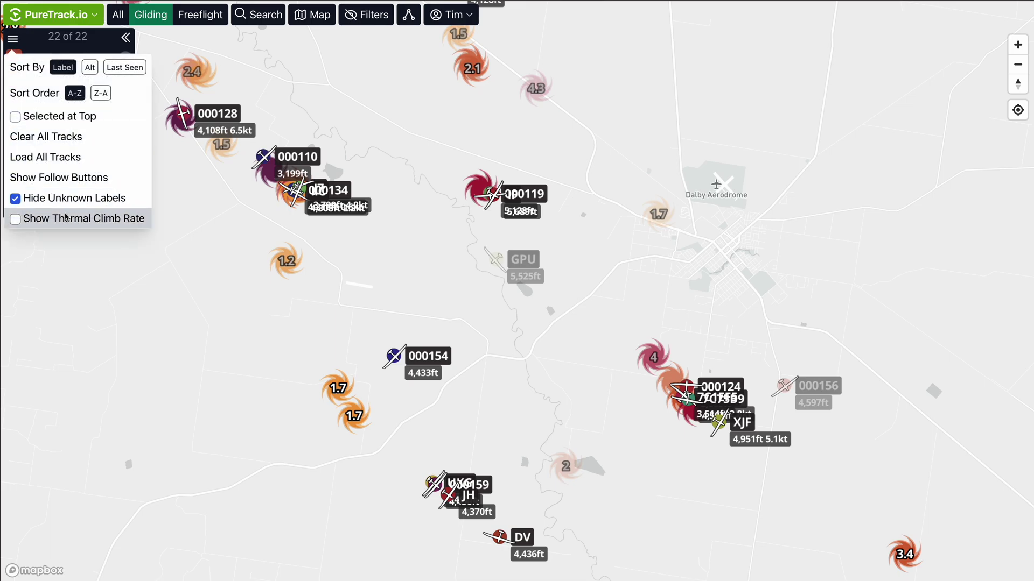
left_click(73, 235)
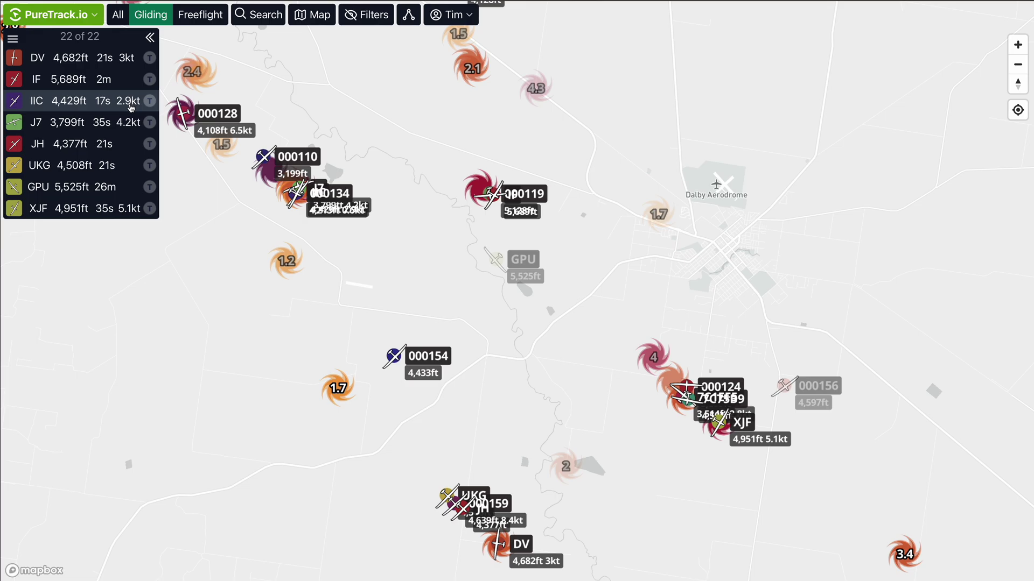
Step: Inspect the gliders south of Dalby, and select 7C1EF5 and D01CDC in turn to compare their tracks and flight details, including thermal climb
left_click_drag(516, 498, 585, 384)
double_click(585, 384)
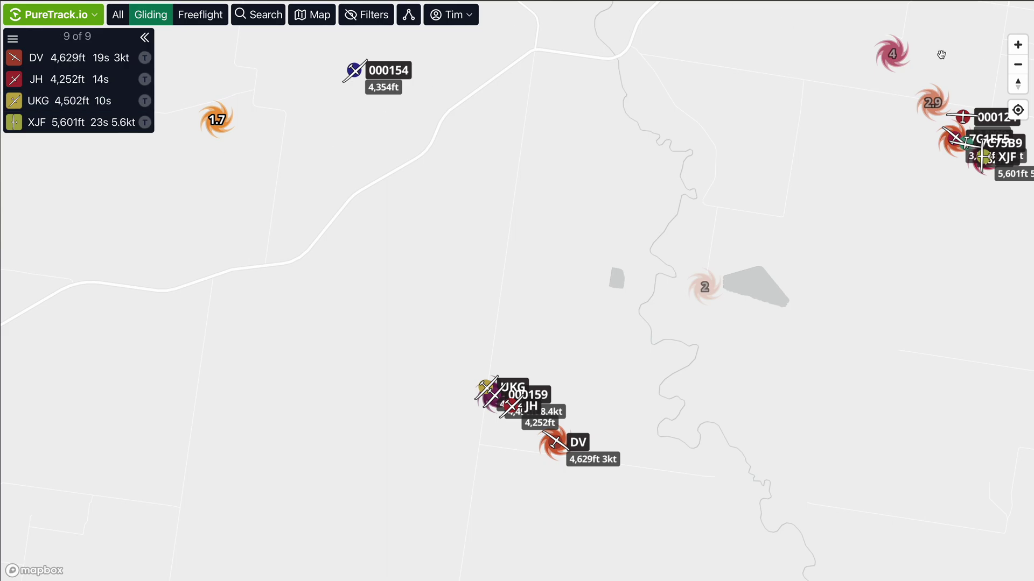
left_click_drag(829, 154, 491, 293)
scroll(545, 230, "down", 5)
scroll(544, 230, "down", 5)
left_click(515, 292)
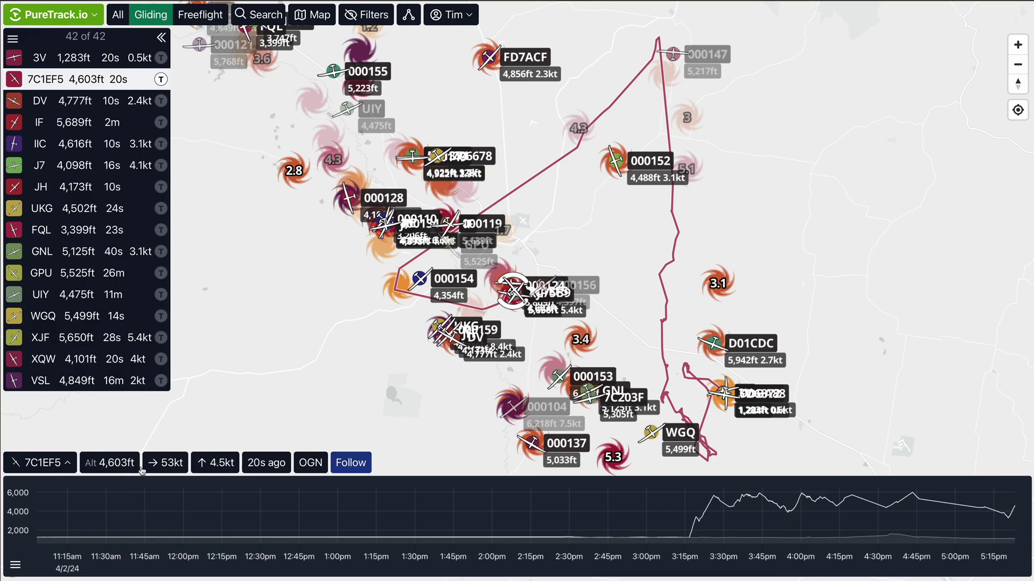
left_click(713, 343)
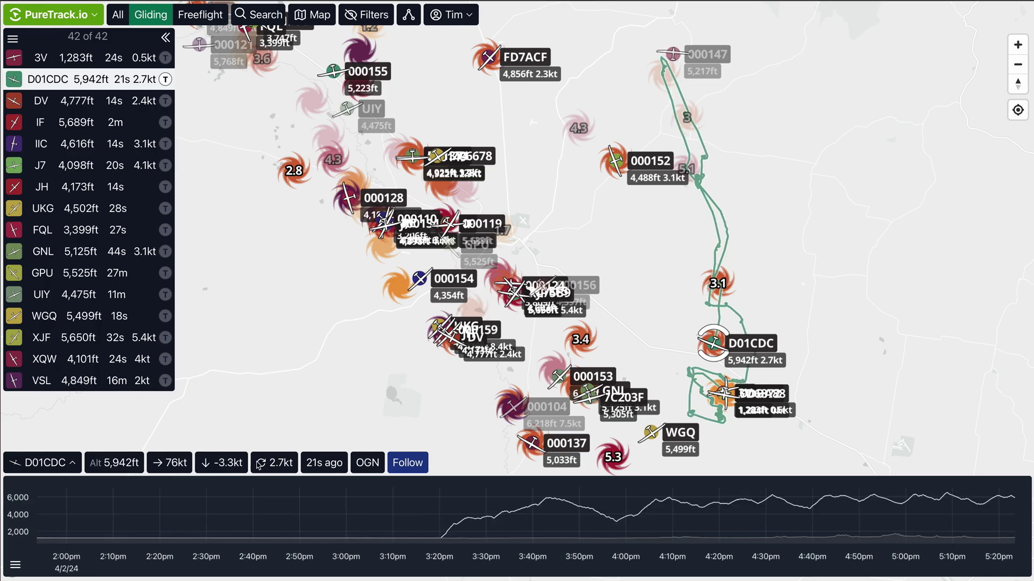